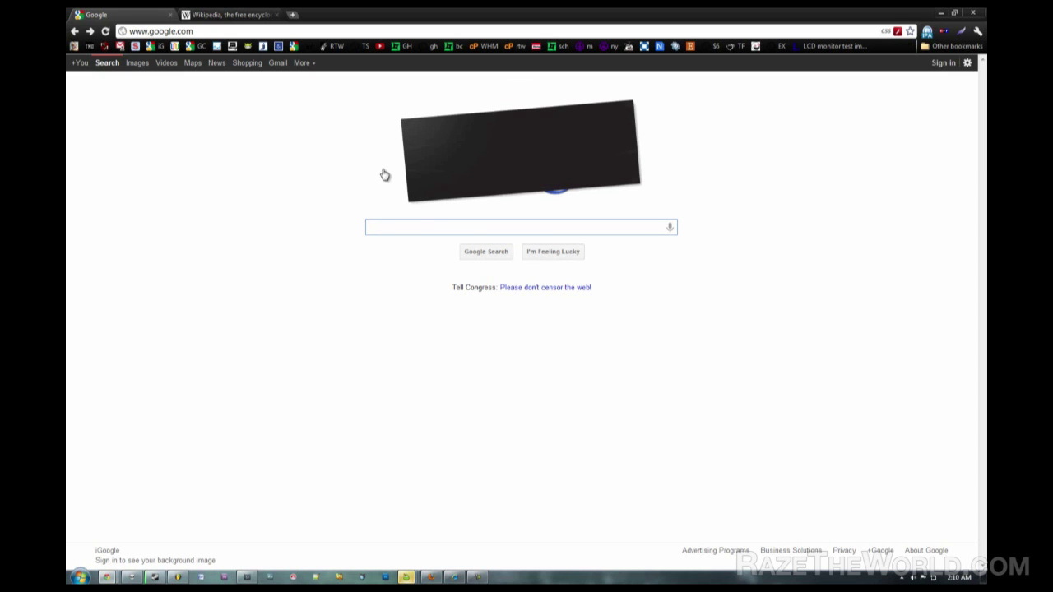
Step: Look up representatives on Wikipedia's blackout page with ZIP code 10001
click(236, 14)
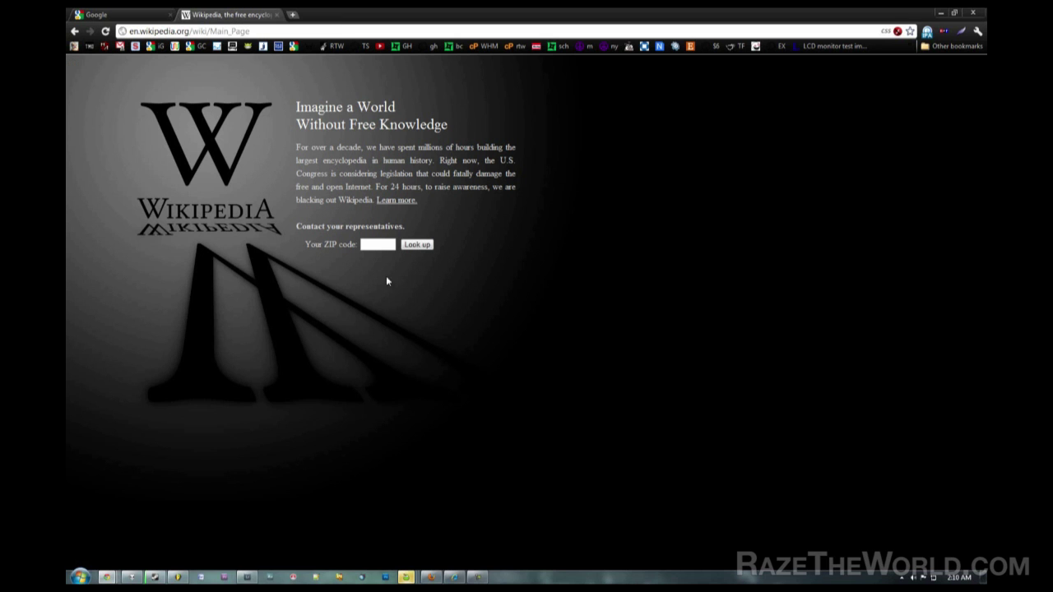
click(378, 245)
text(10001)
key(Return)
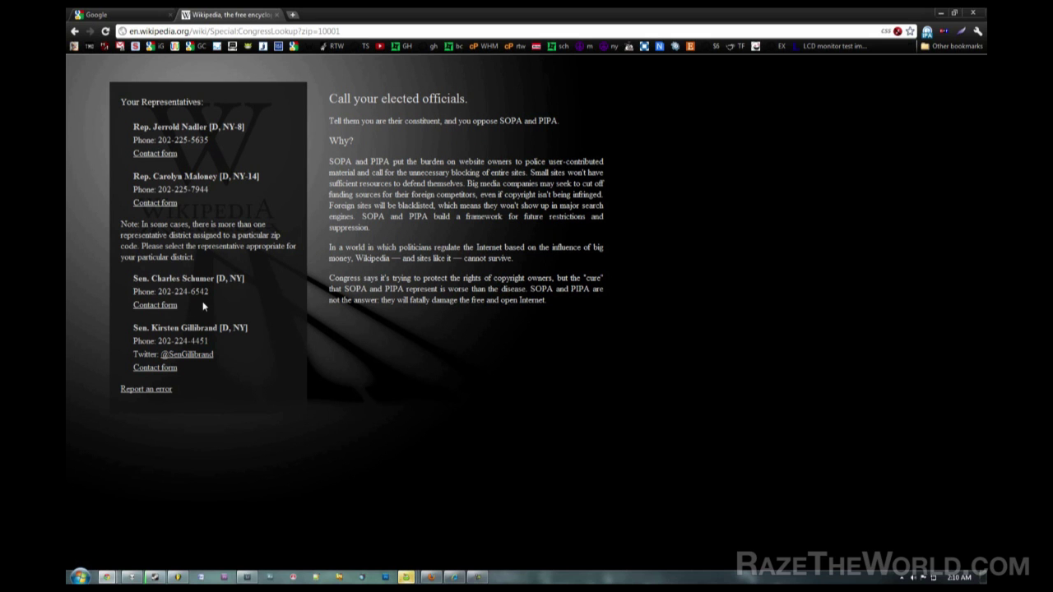
Step: Highlight the words SOPA and PIPA in the call-to-action text and the Why? paragraph
double_click(351, 290)
double_click(420, 216)
double_click(337, 160)
double_click(377, 161)
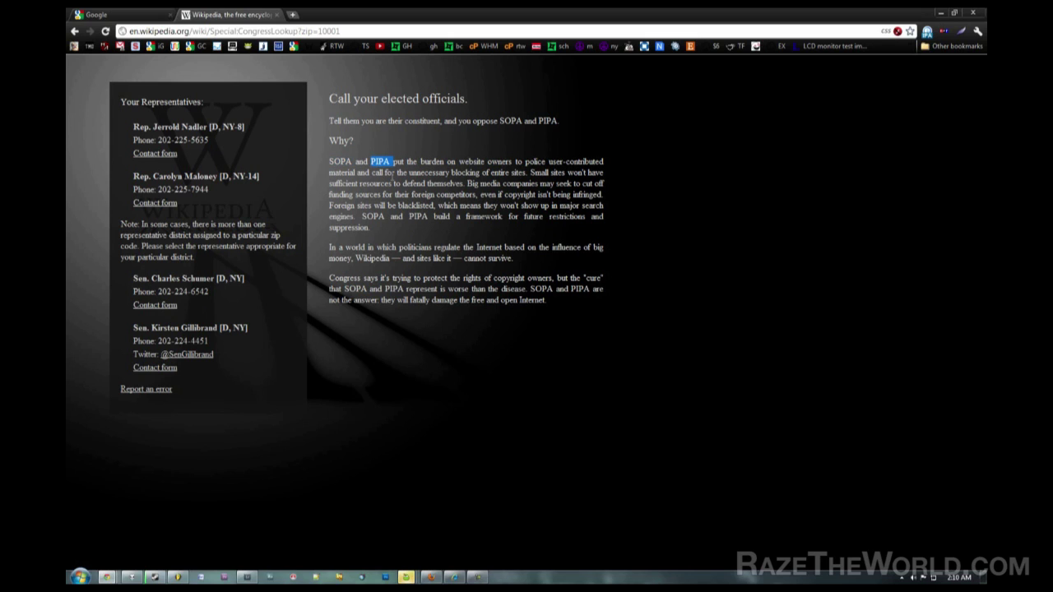
Step: Return to the Wikipedia main page and bring up Chrome's JavaScript exceptions in Content settings
click(75, 33)
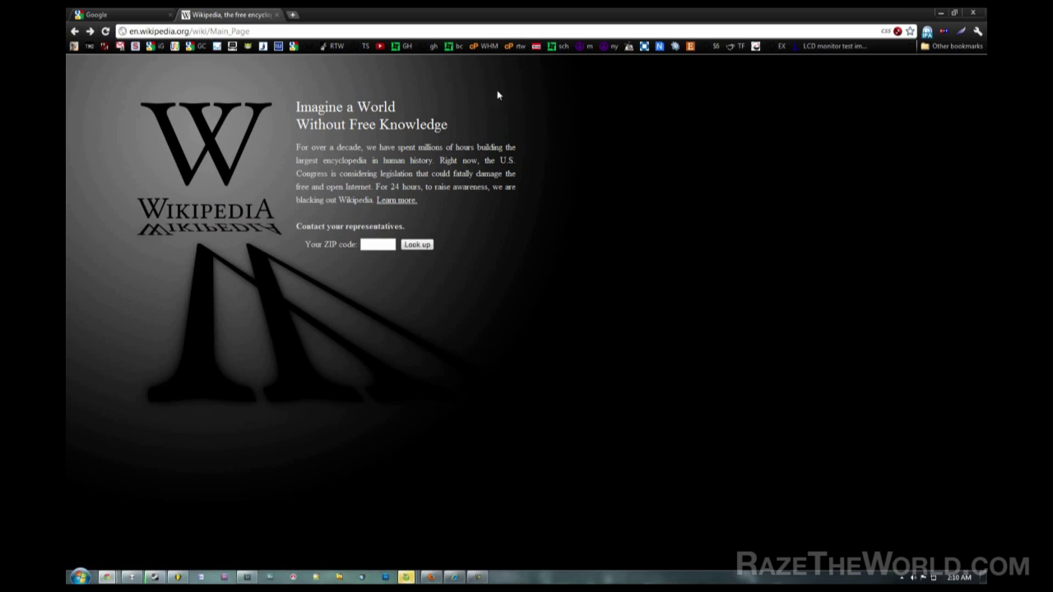
click(978, 33)
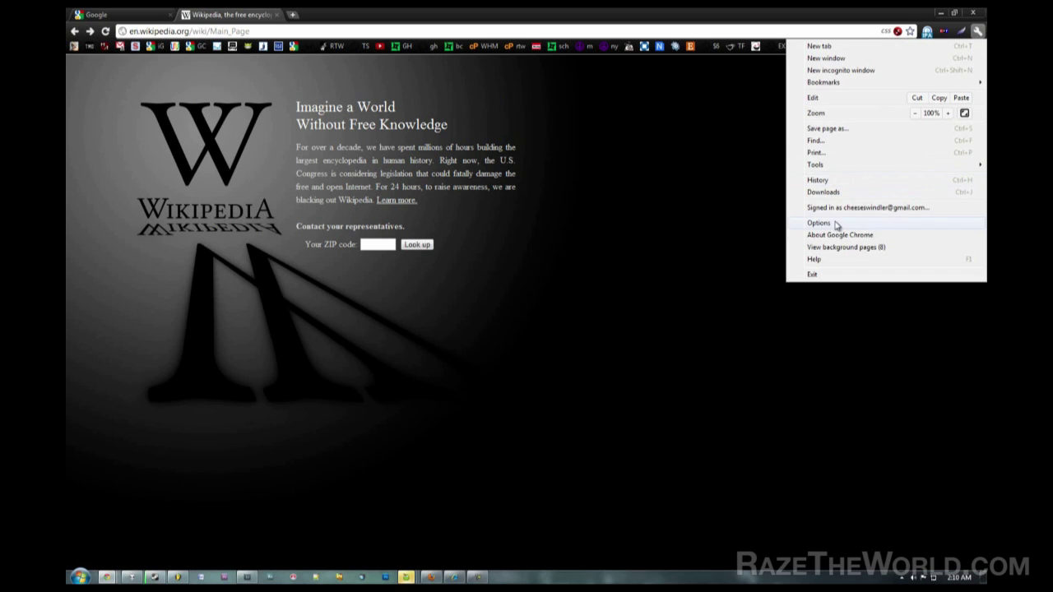
click(819, 223)
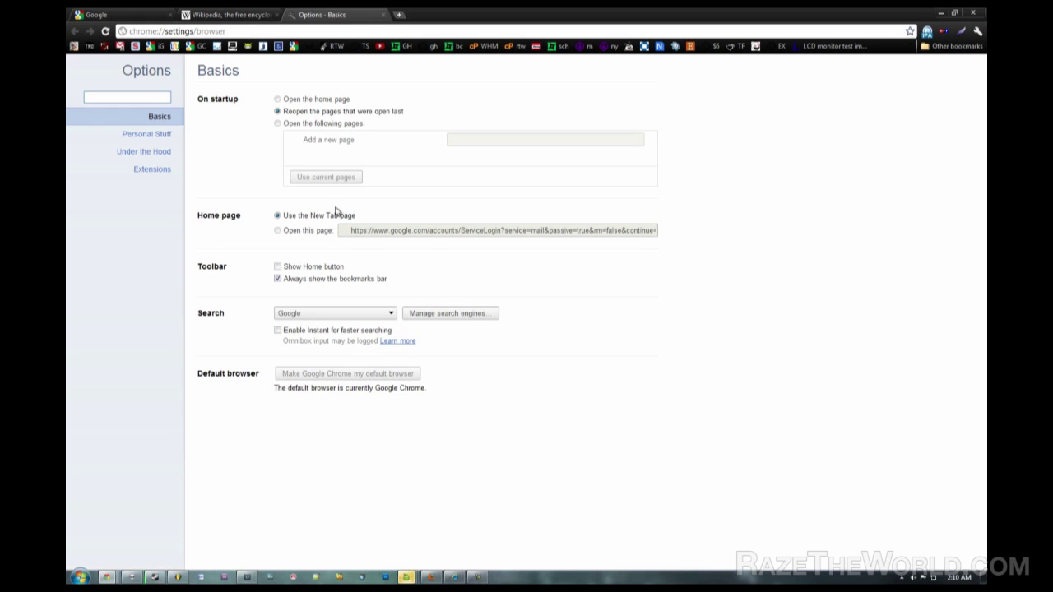
click(978, 33)
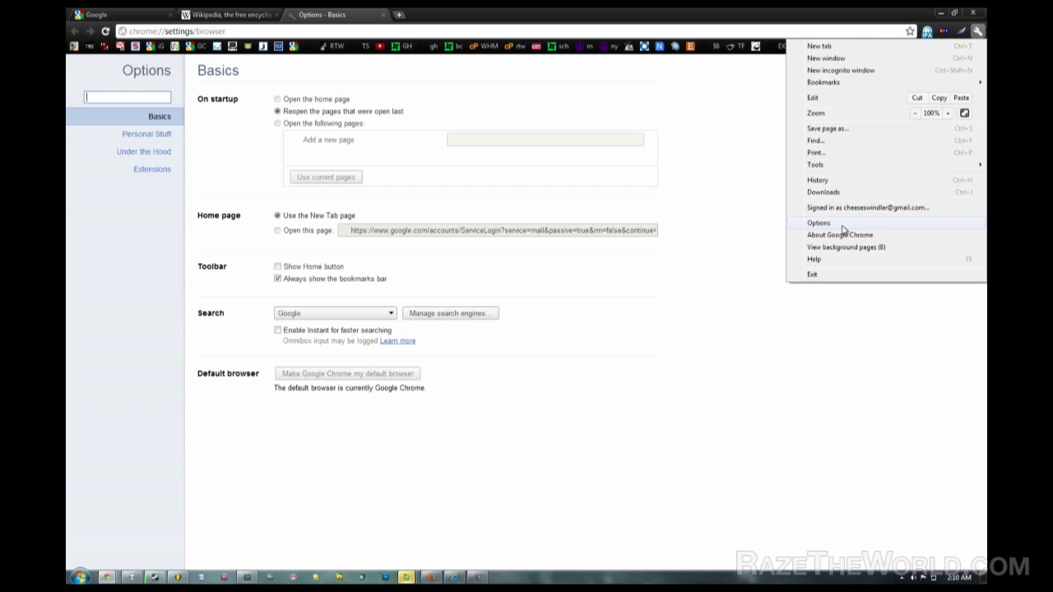
click(138, 155)
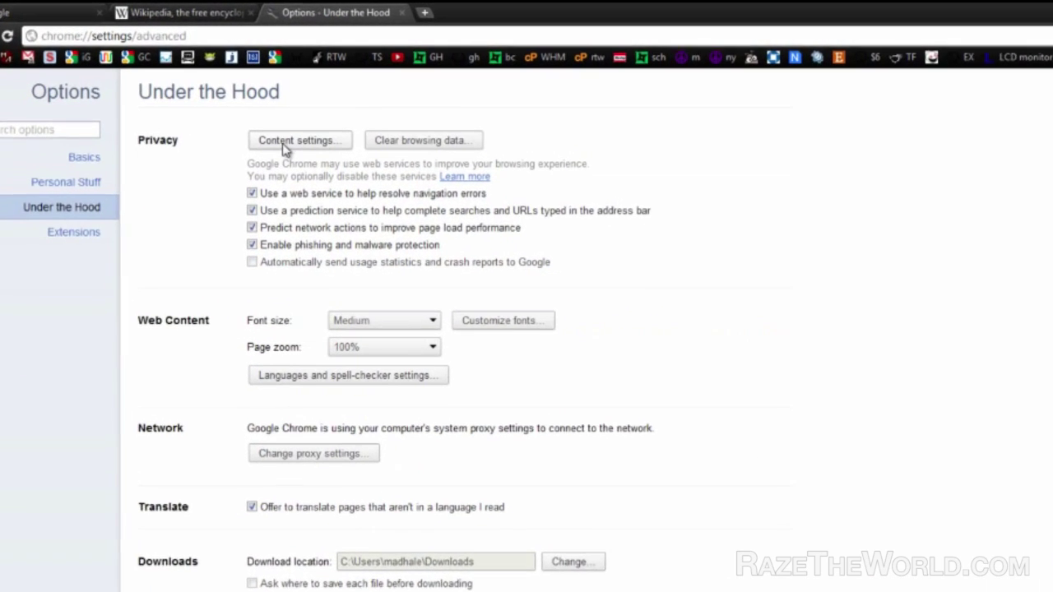
click(285, 142)
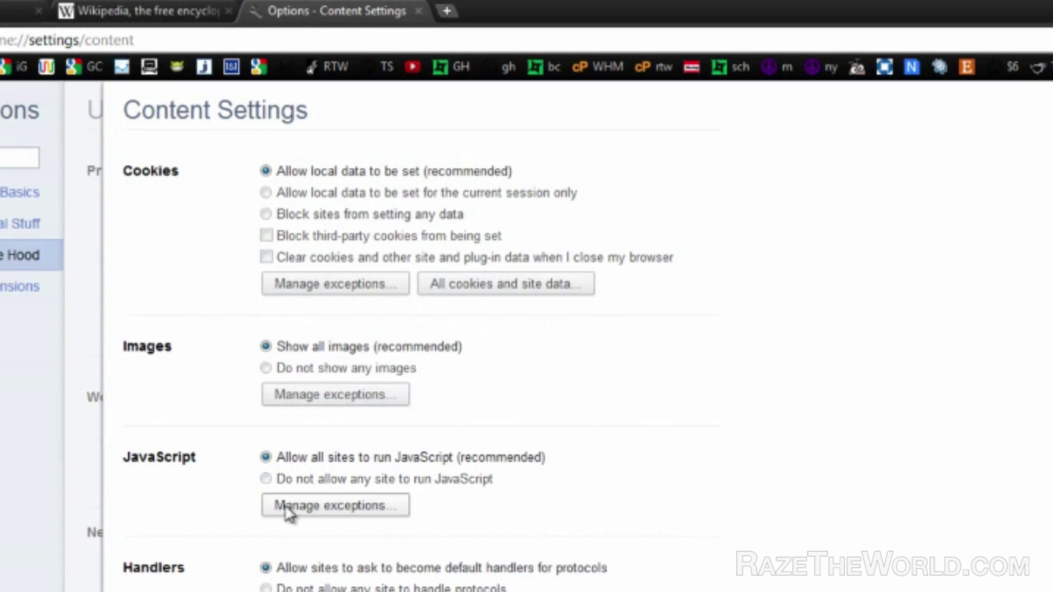
click(290, 507)
click(306, 192)
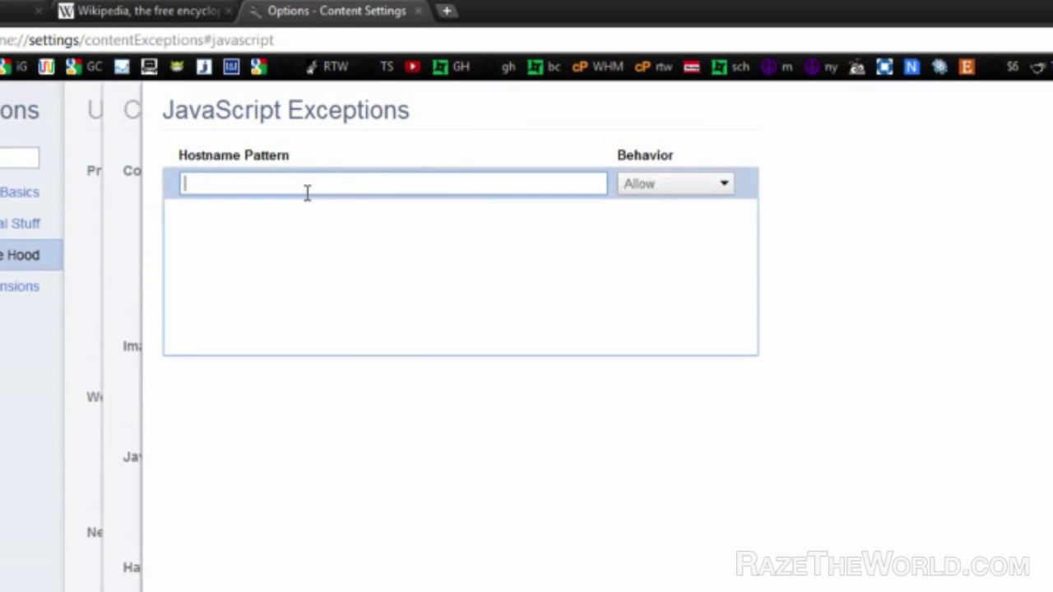
text(http://en.wikipedia.org/)
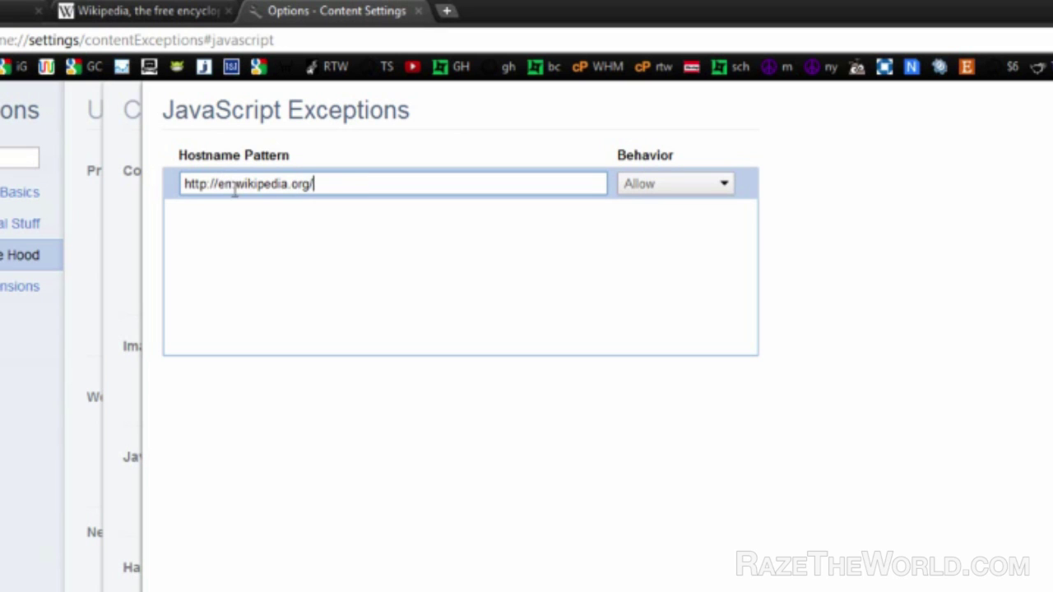
drag(346, 183, 176, 199)
key(ctrl+c)
click(343, 192)
click(702, 188)
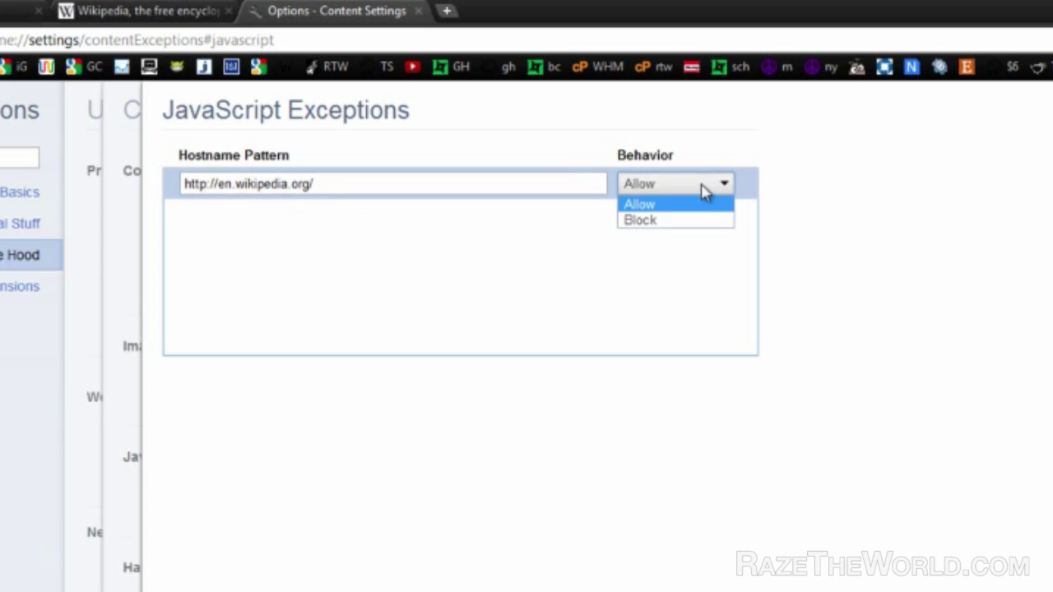
click(676, 220)
click(807, 240)
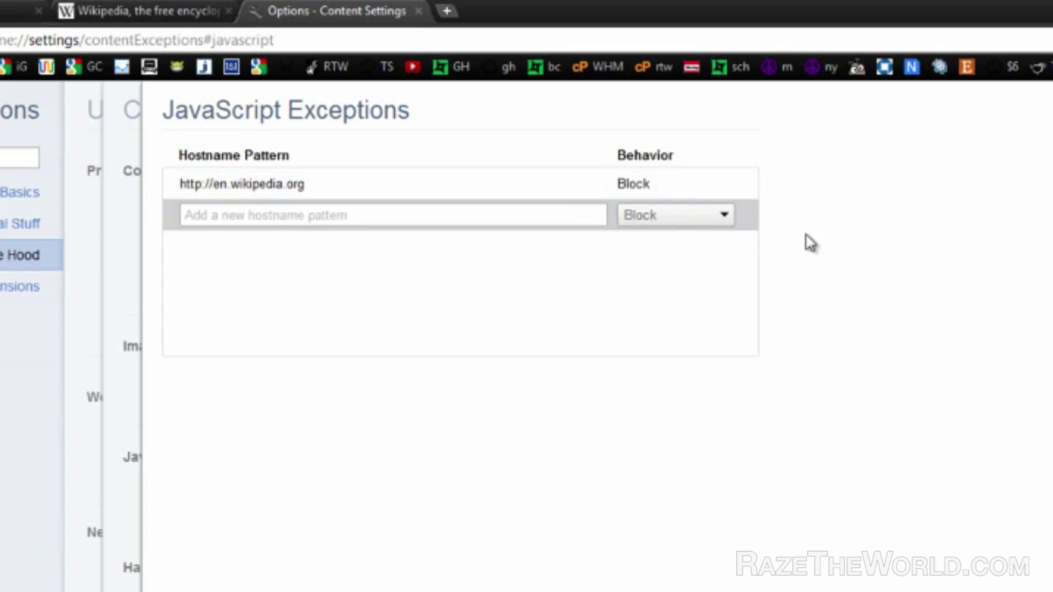
Step: Reload Wikipedia so the normal main page appears without the blackout
click(194, 12)
click(212, 12)
key(Return)
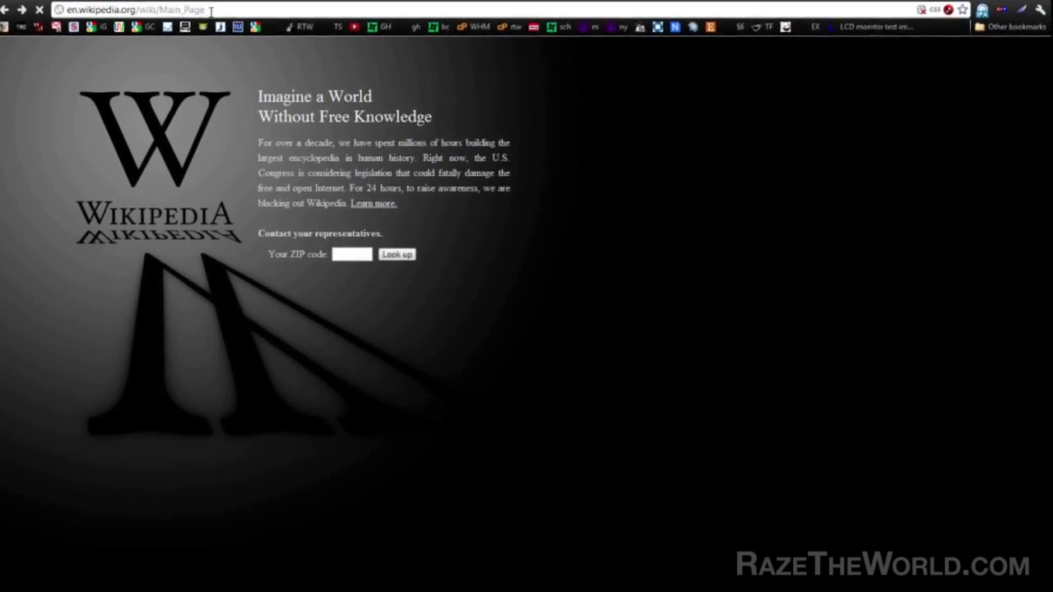
scroll(383, 203, down, 10)
scroll(383, 203, up, 15)
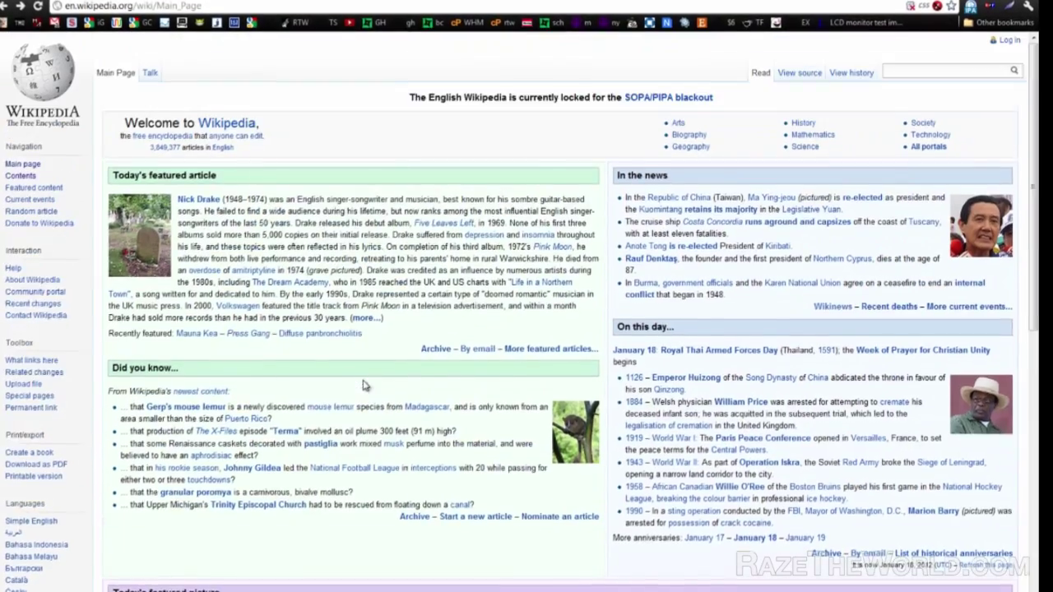
key(ctrl+Tab)
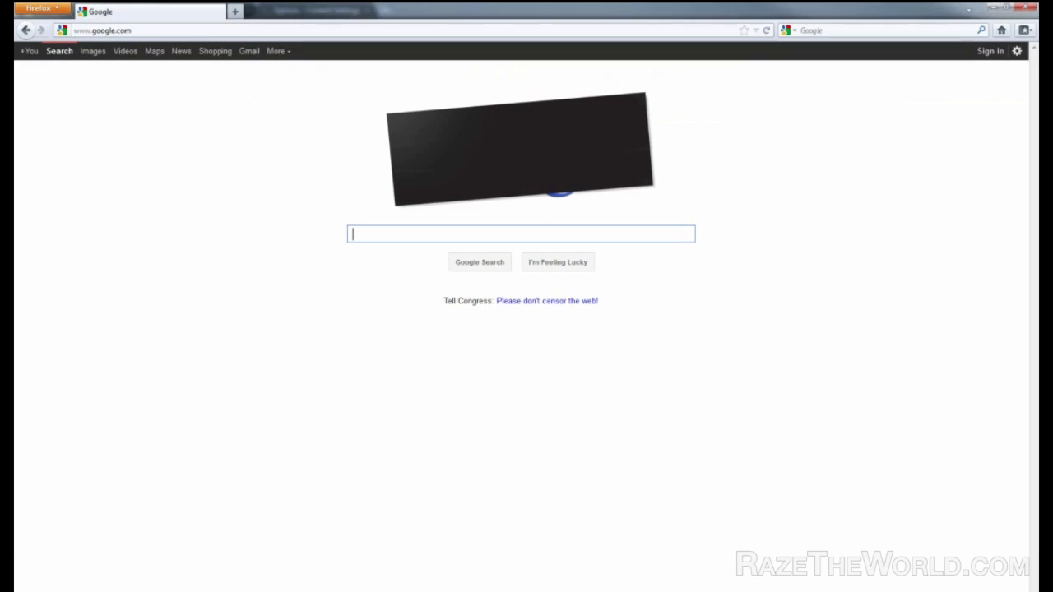
Step: Load the Wikipedia address in Firefox
click(164, 30)
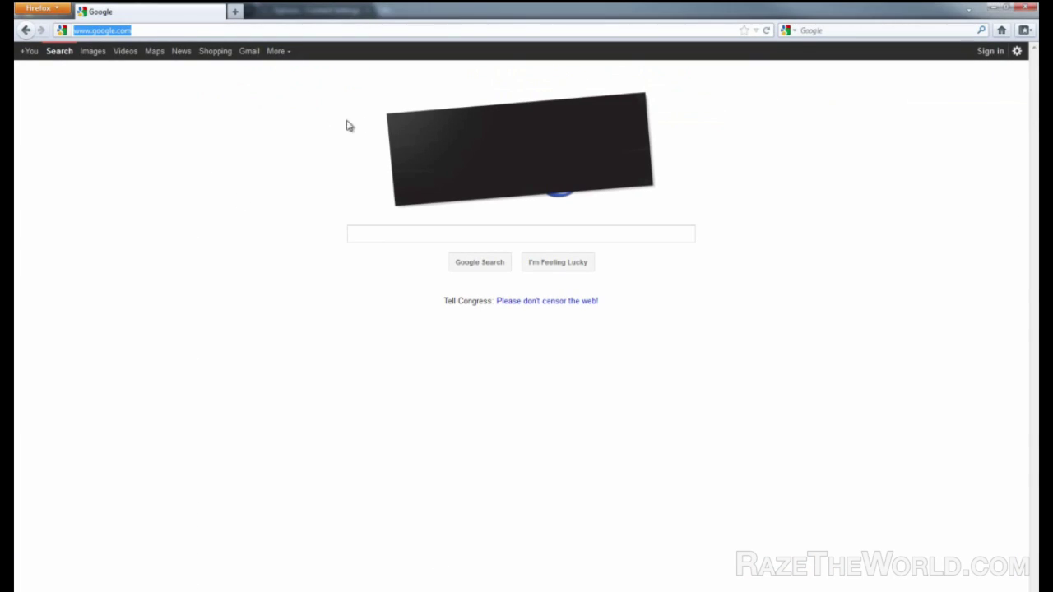
key(ctrl+v)
key(Return)
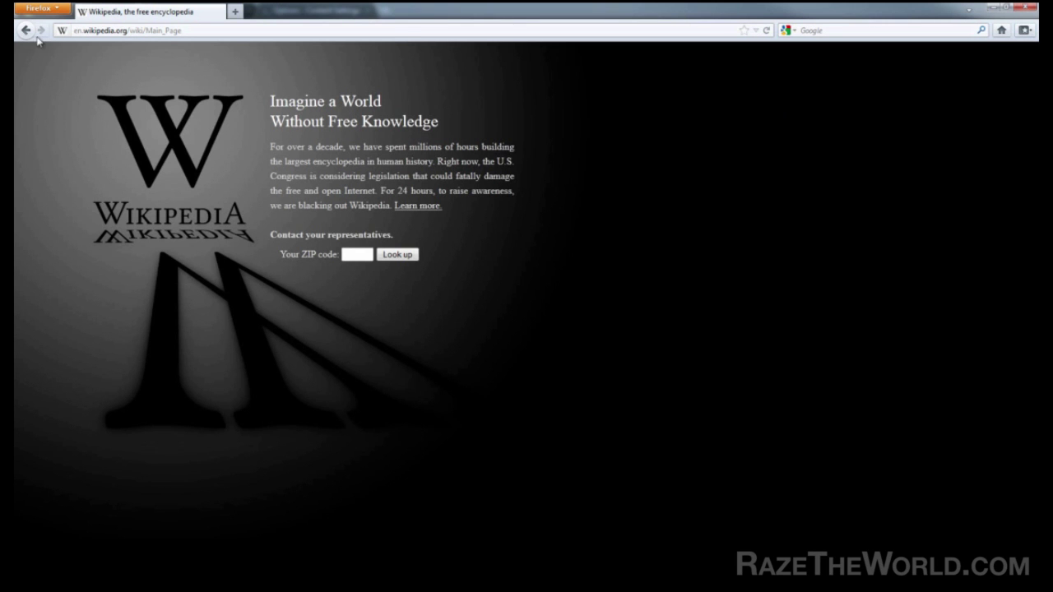
Step: Uncheck Enable JavaScript in Firefox's Content options and save
click(56, 12)
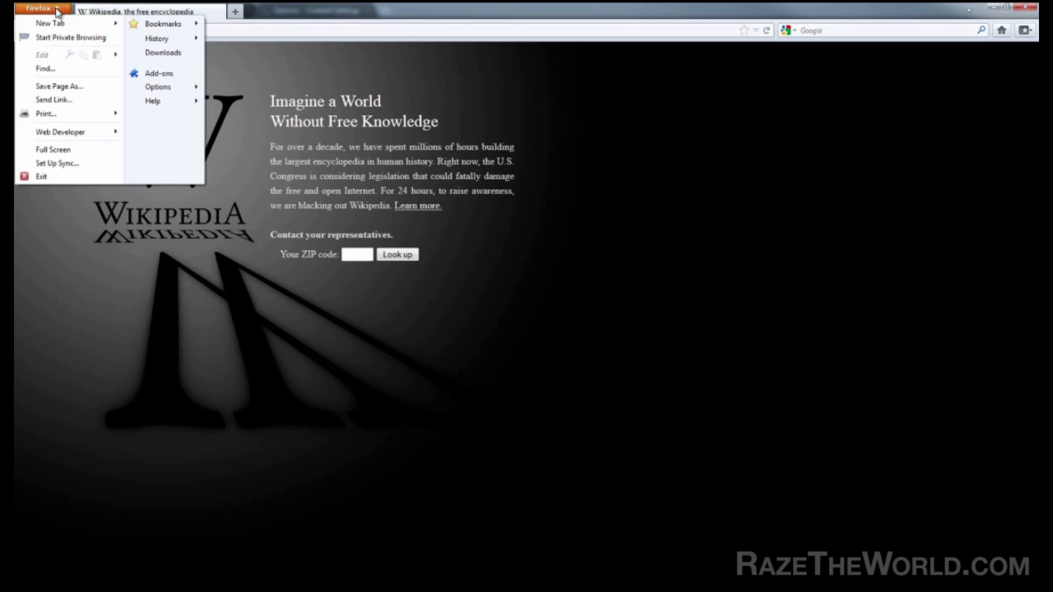
mouse_move(173, 89)
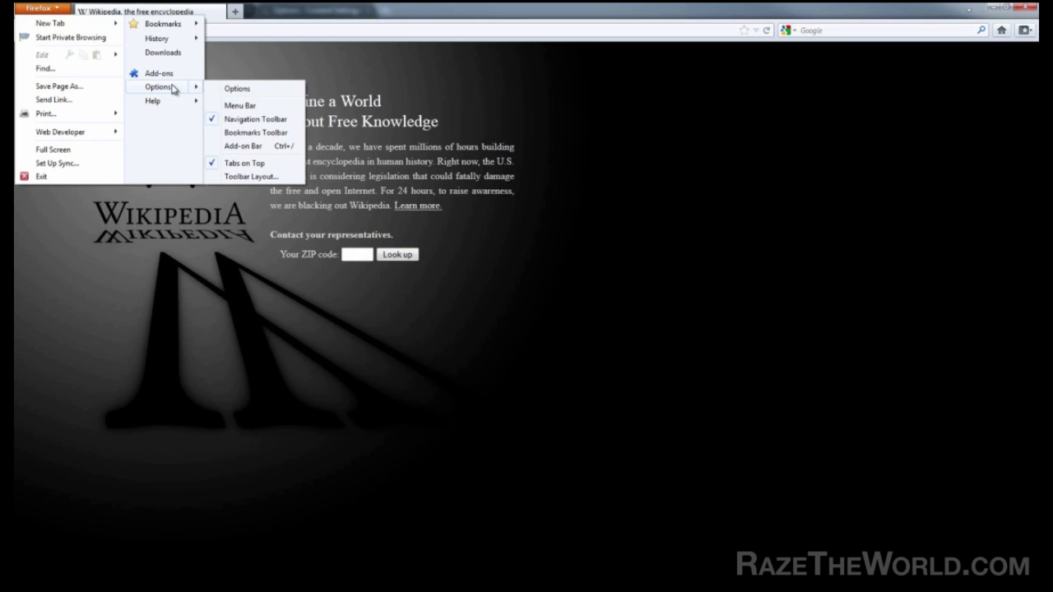
click(239, 89)
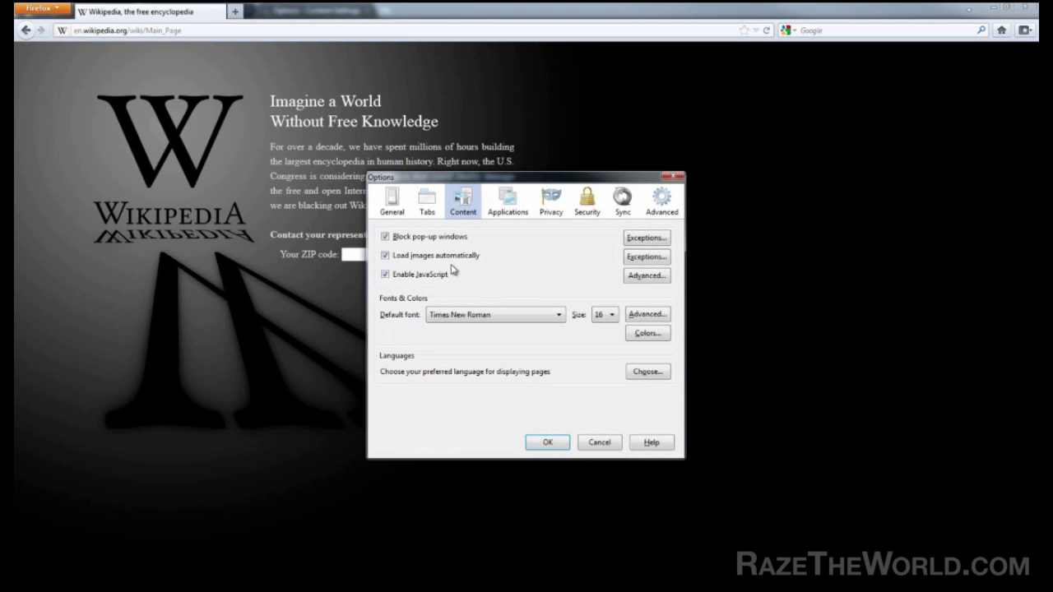
click(392, 208)
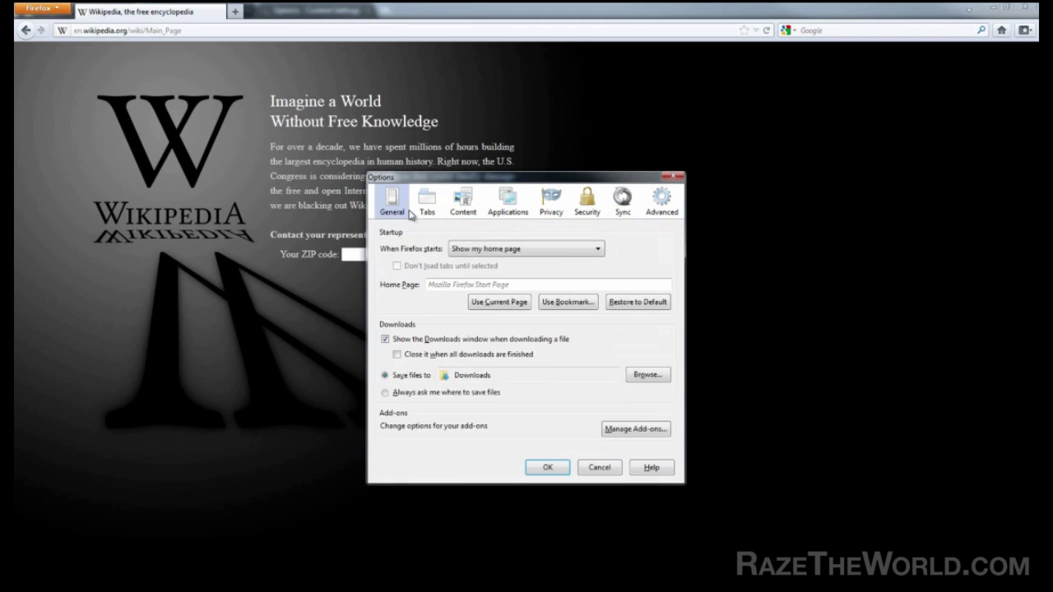
click(427, 205)
click(450, 213)
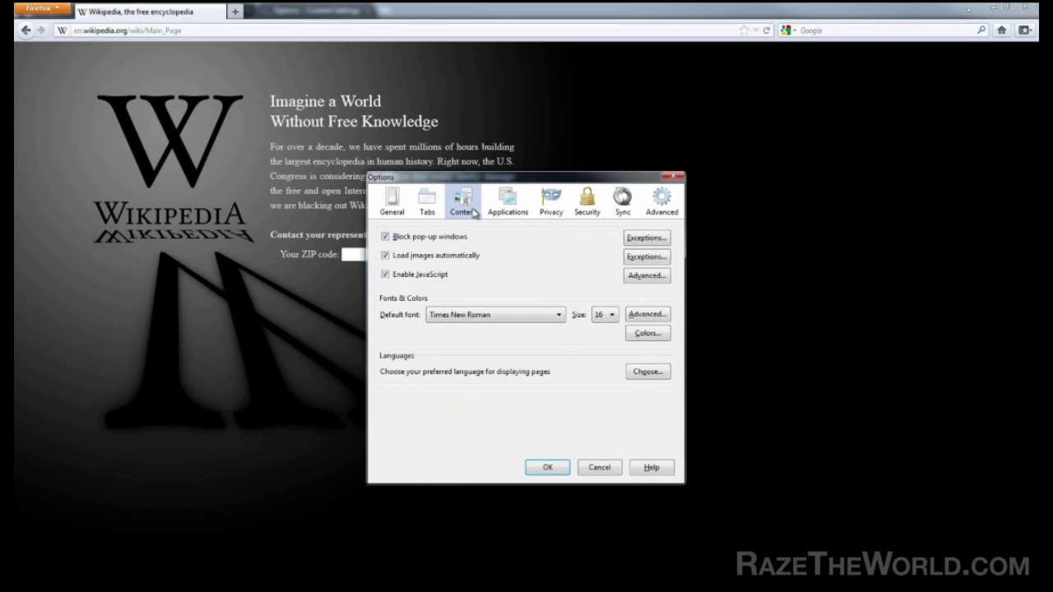
click(385, 276)
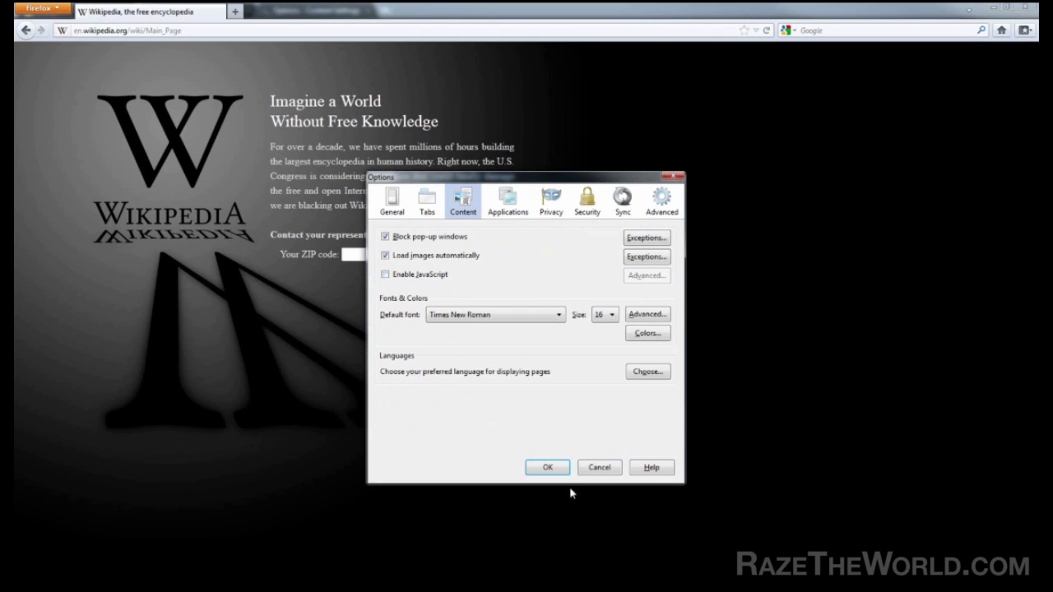
click(548, 467)
Step: Reload Wikipedia to get the normal main page without the blackout
click(195, 30)
key(Return)
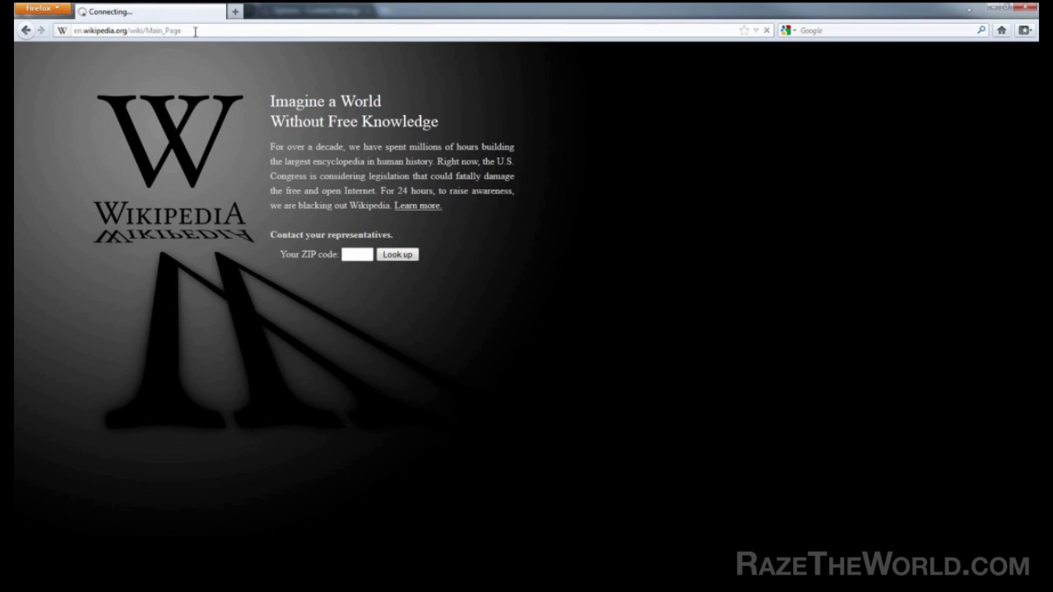
scroll(400, 206, down, 3)
scroll(380, 314, up, 3)
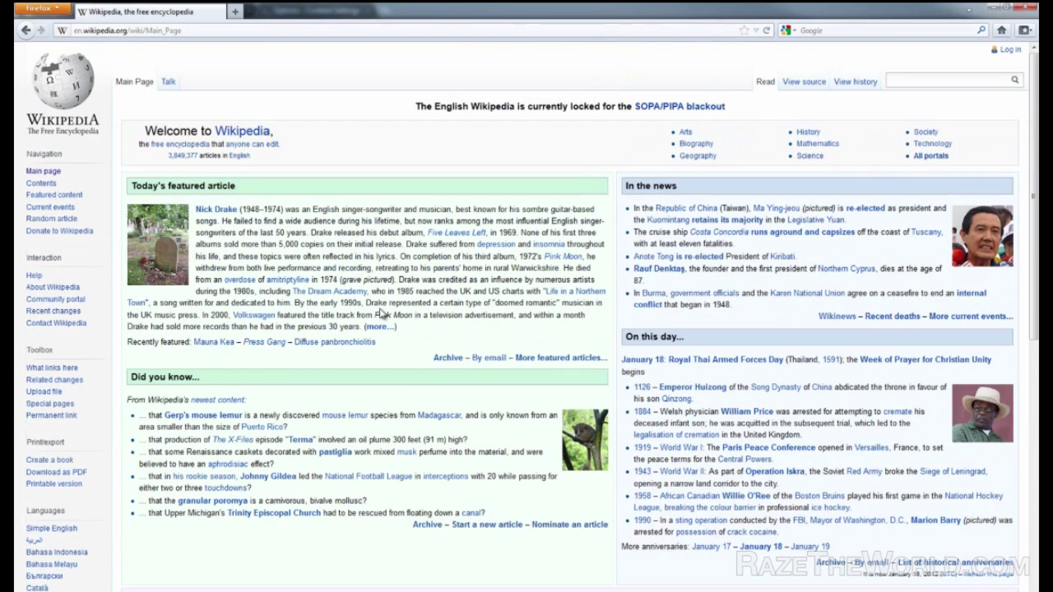
Step: Recheck Enable JavaScript in Firefox's Content options and save
click(41, 8)
click(160, 87)
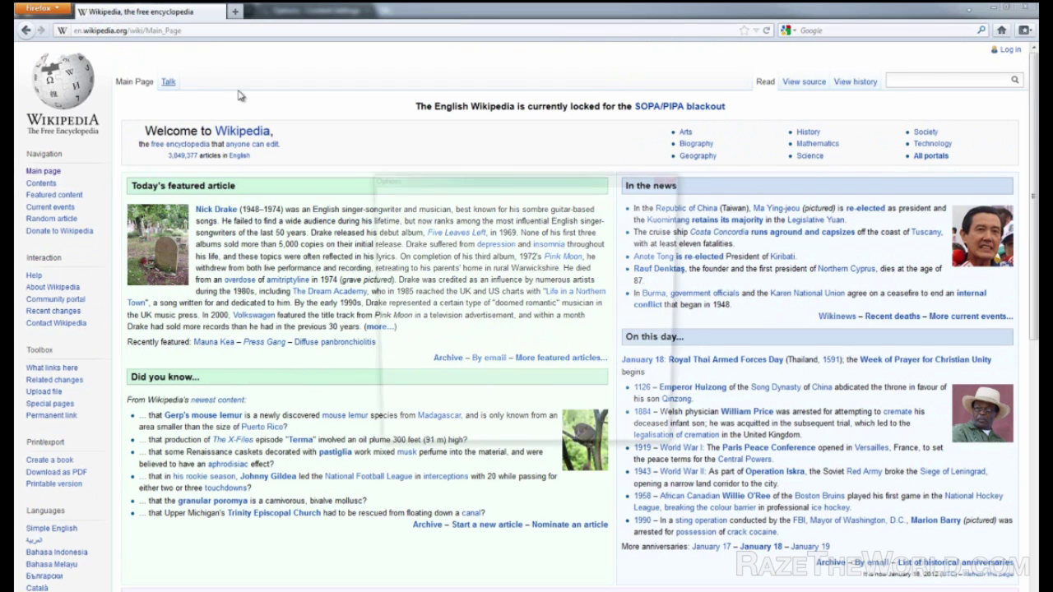
click(416, 275)
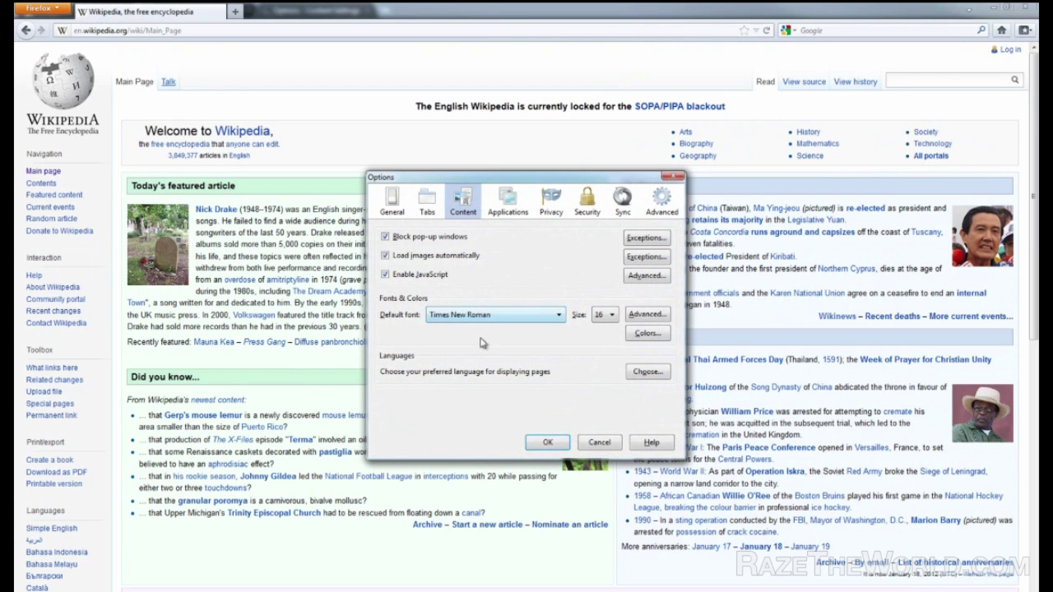
click(558, 444)
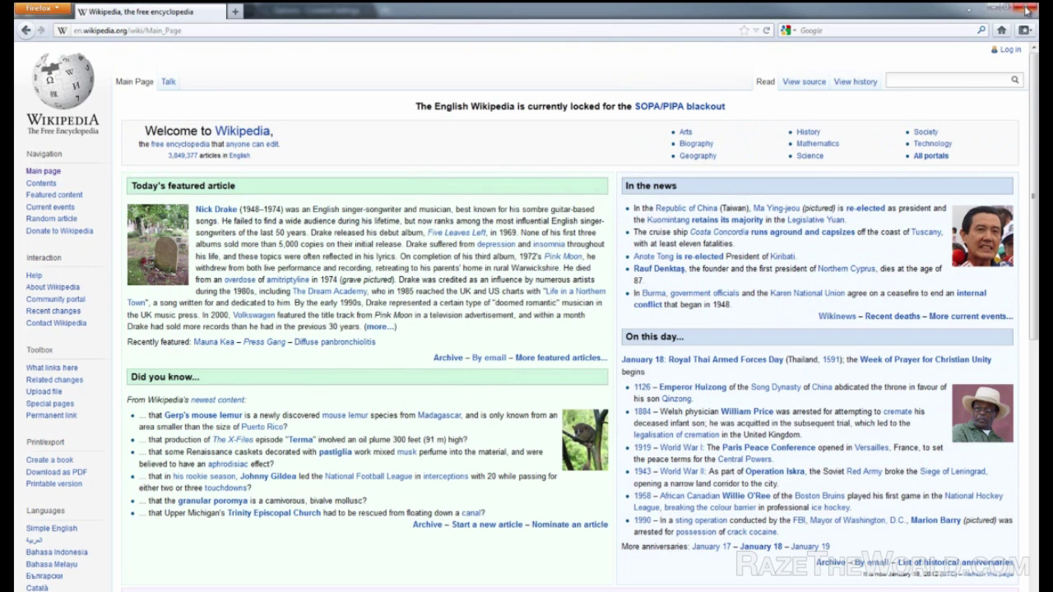
Step: Switch to Internet Explorer and reload Wikipedia, showing the blackout's representatives lookup page
click(1031, 7)
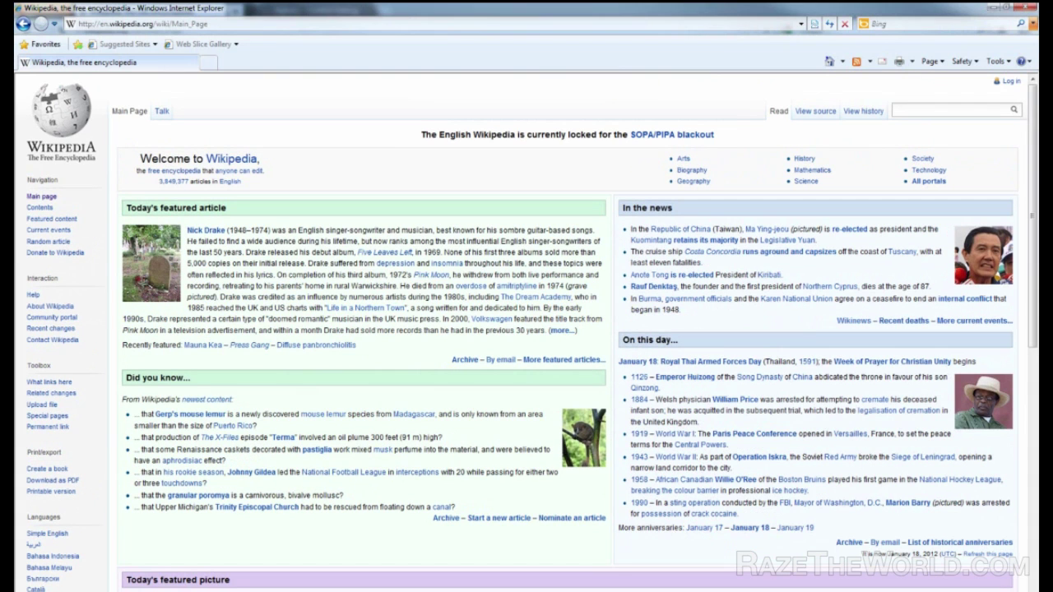
click(230, 25)
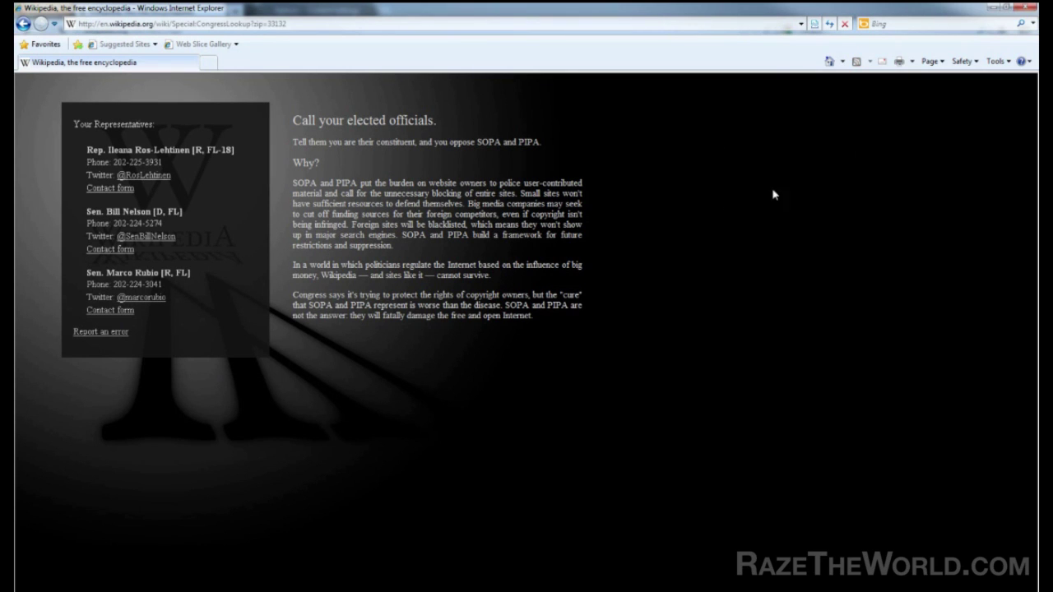
click(1009, 62)
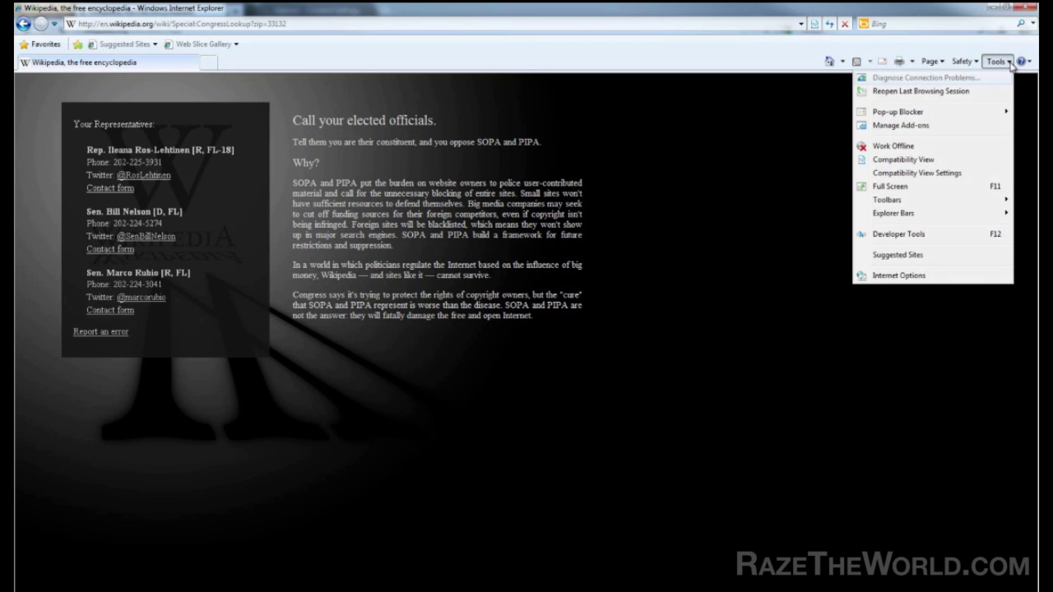
Step: Set Active scripting to Disable in the Internet zone's custom security level and confirm
click(898, 276)
click(80, 105)
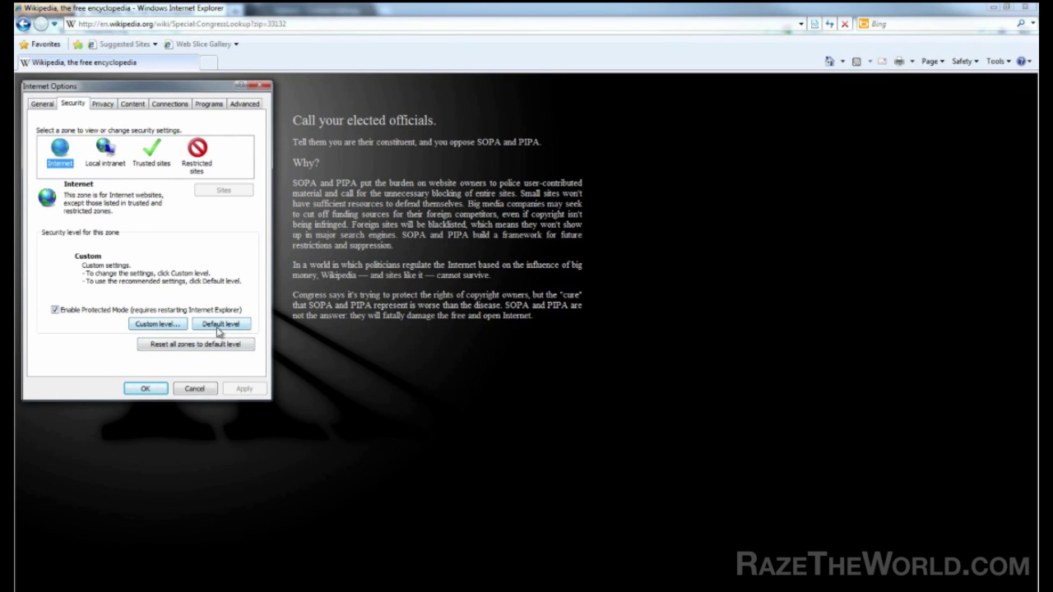
click(162, 325)
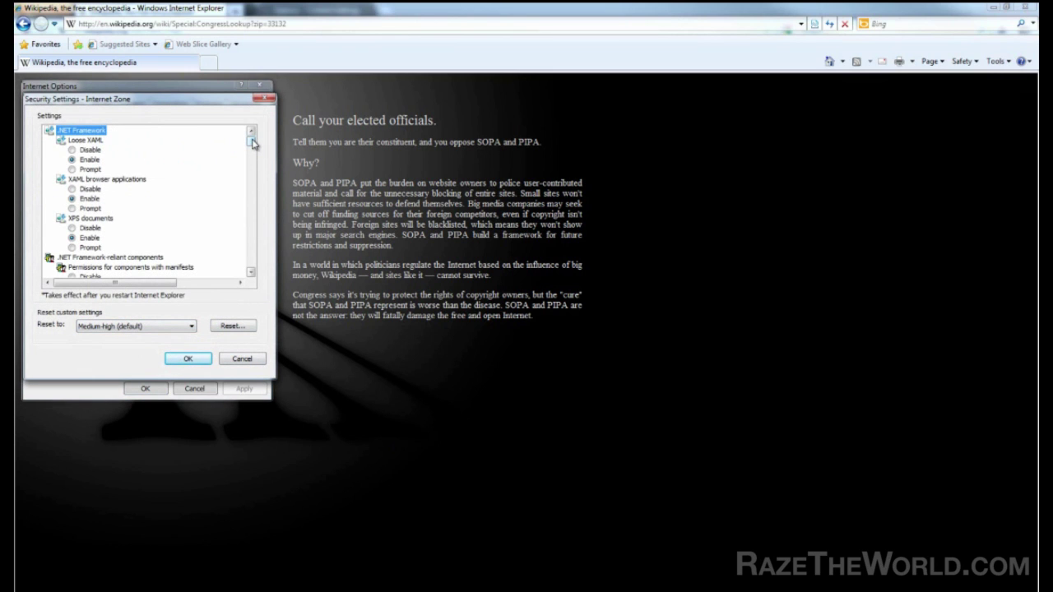
drag(252, 144, 252, 248)
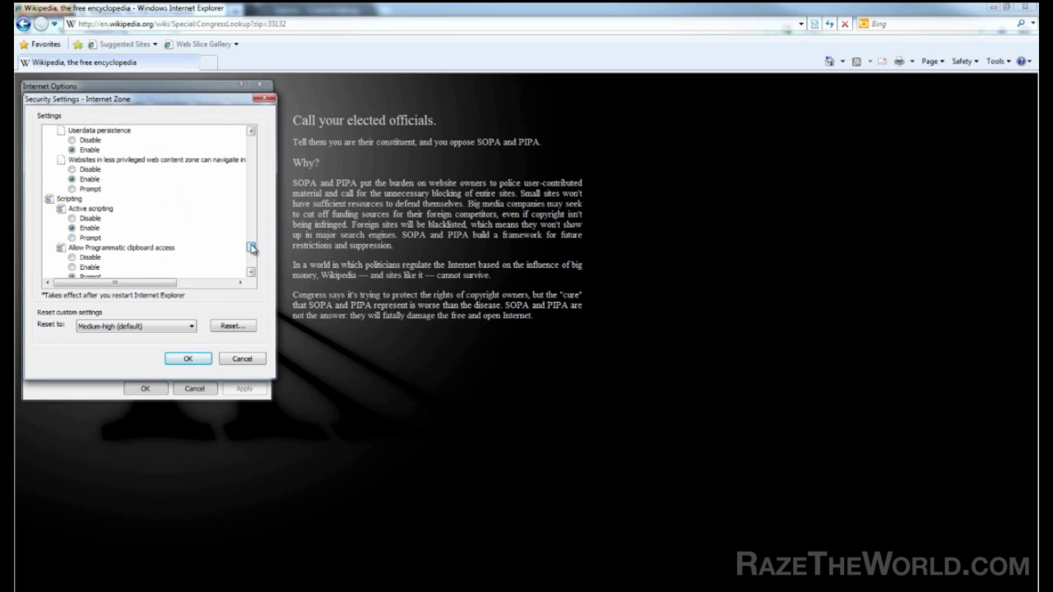
click(73, 218)
click(187, 359)
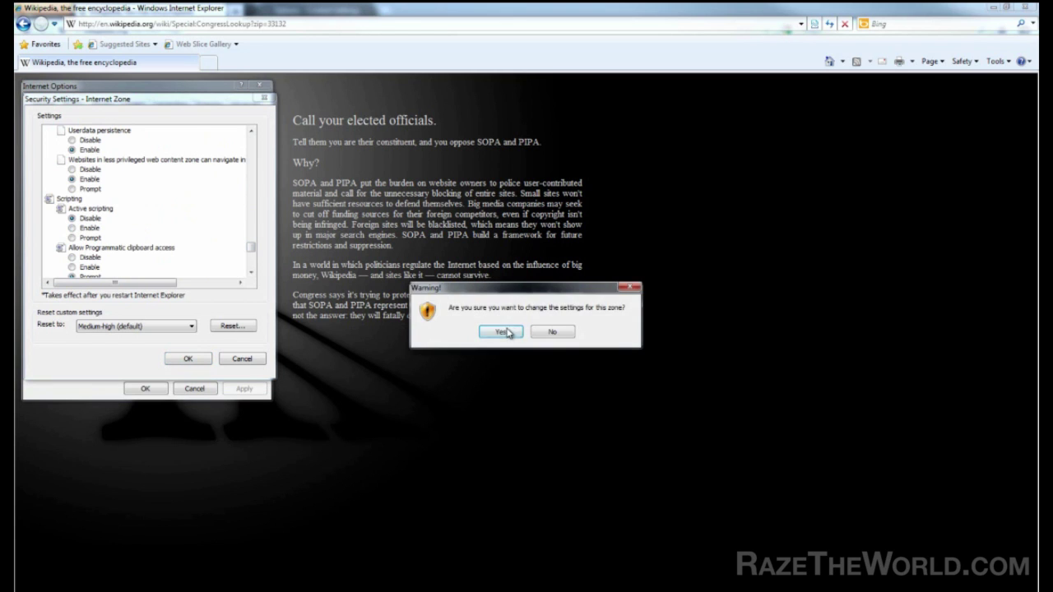
click(504, 331)
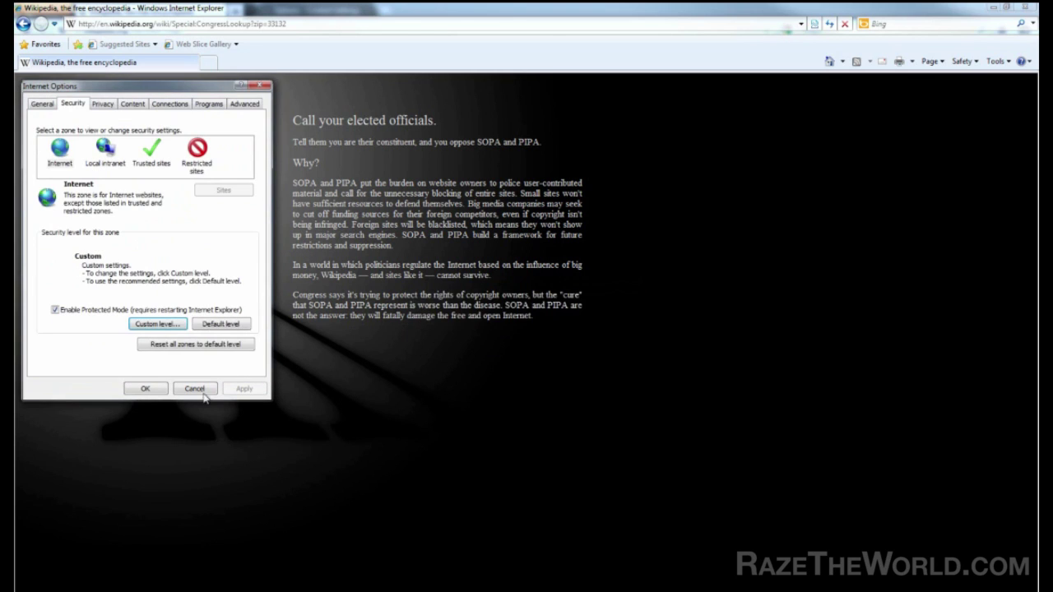
click(145, 389)
Step: Trim the lookup path from the address and go to en.wikipedia.org's normal main page
click(175, 23)
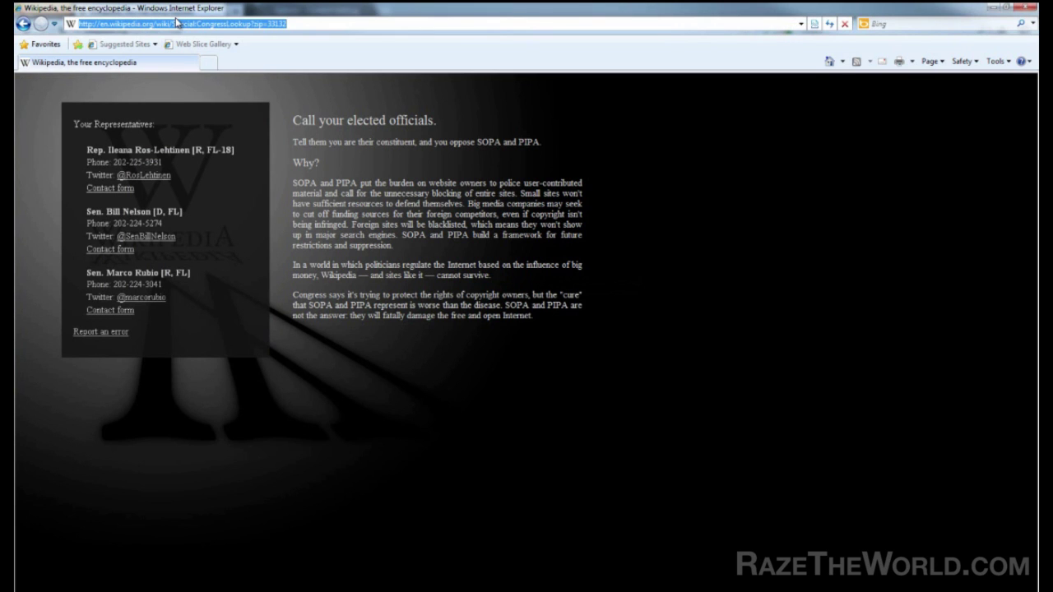
click(159, 23)
key(shift+End)
key(Delete)
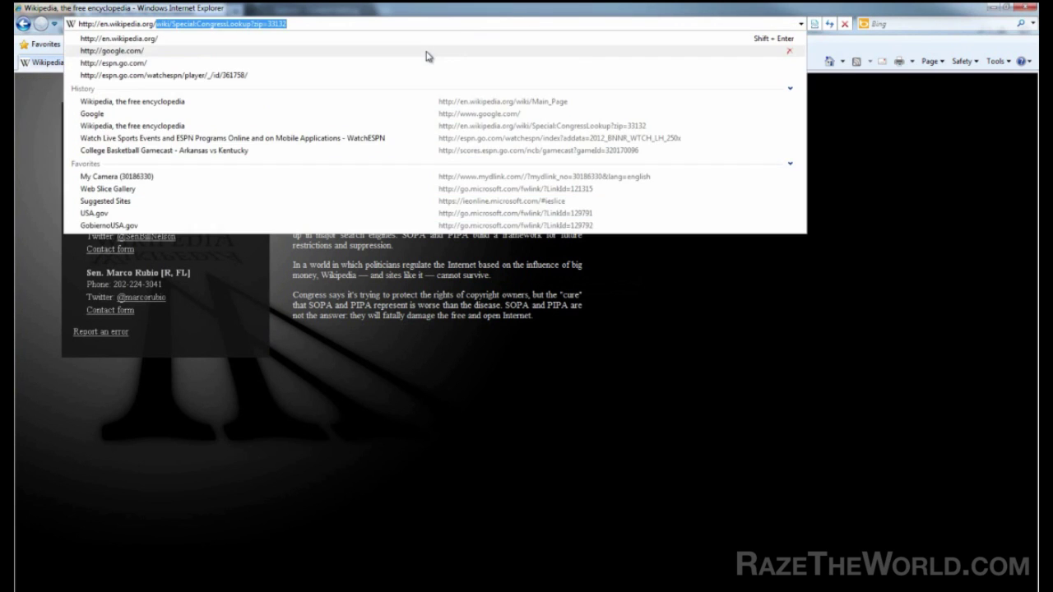
key(Return)
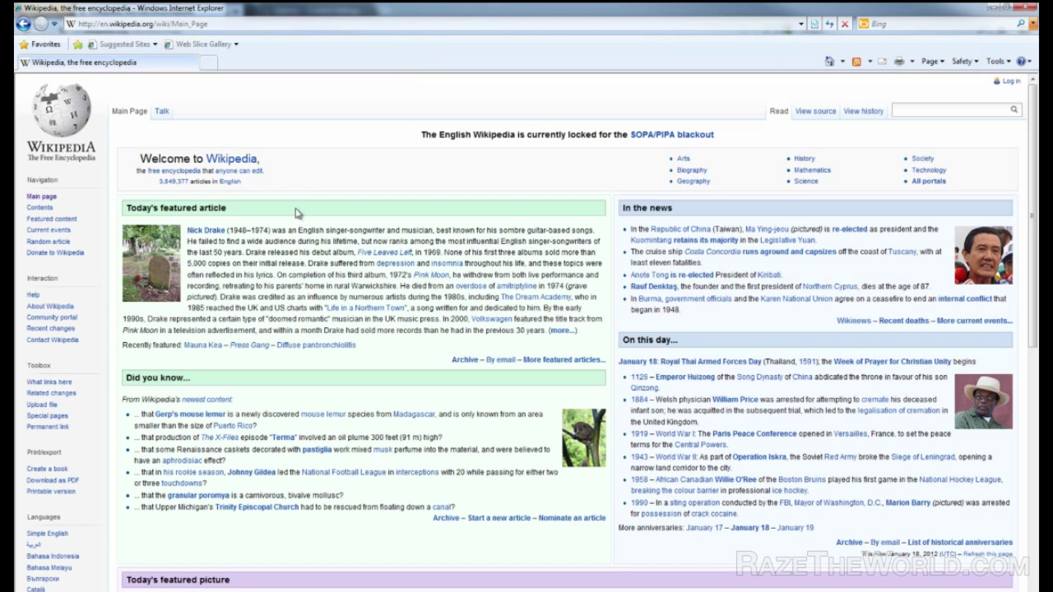